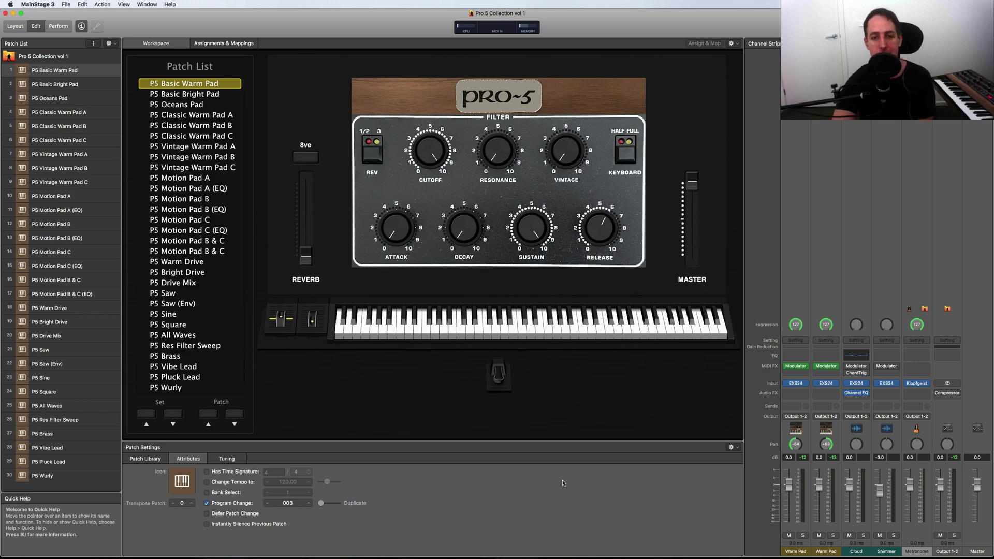
In Kontakt, load the P5 Classic Warm Pad A.nkm multi from the Pro-5 instruments, replacing the current one
key(ctrl+super+f)
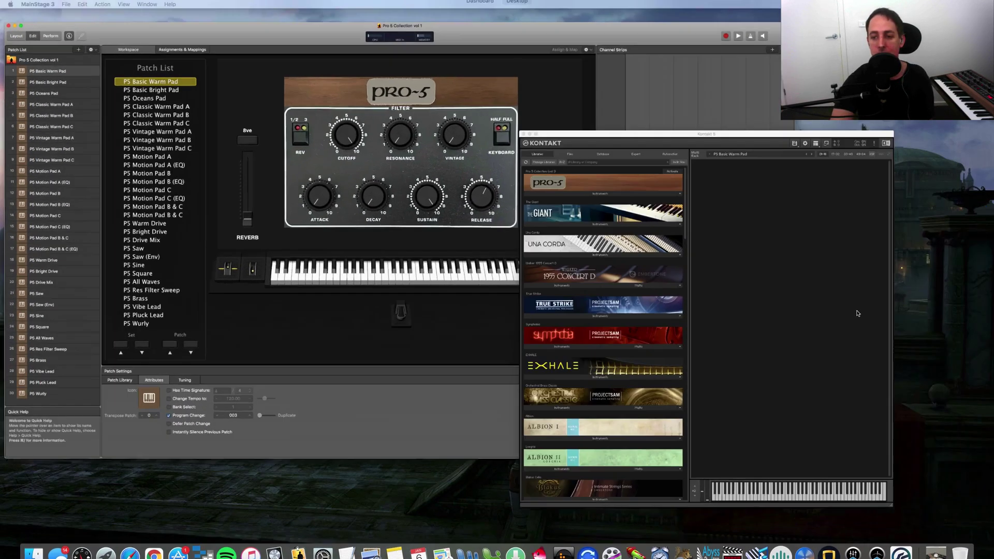
key(ctrl+super+f)
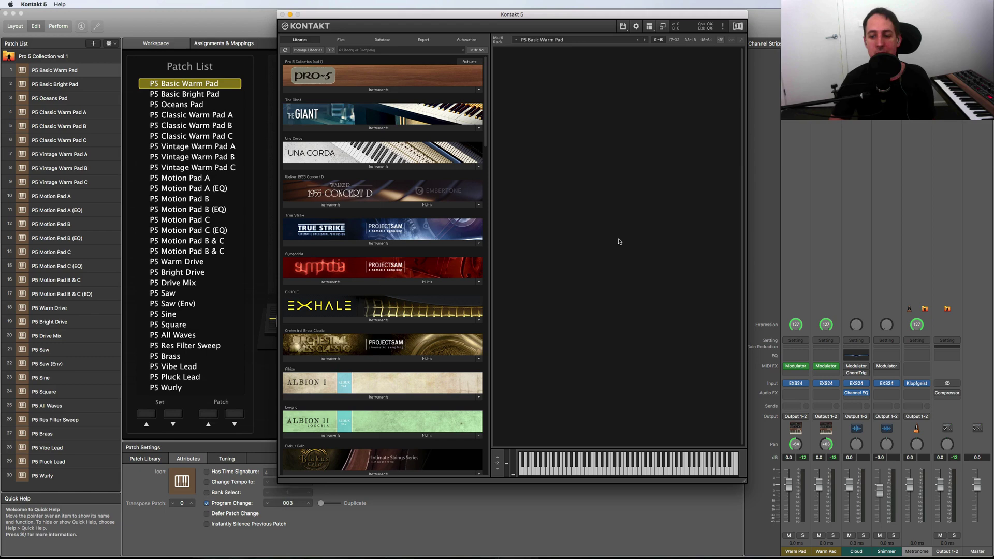
click(384, 90)
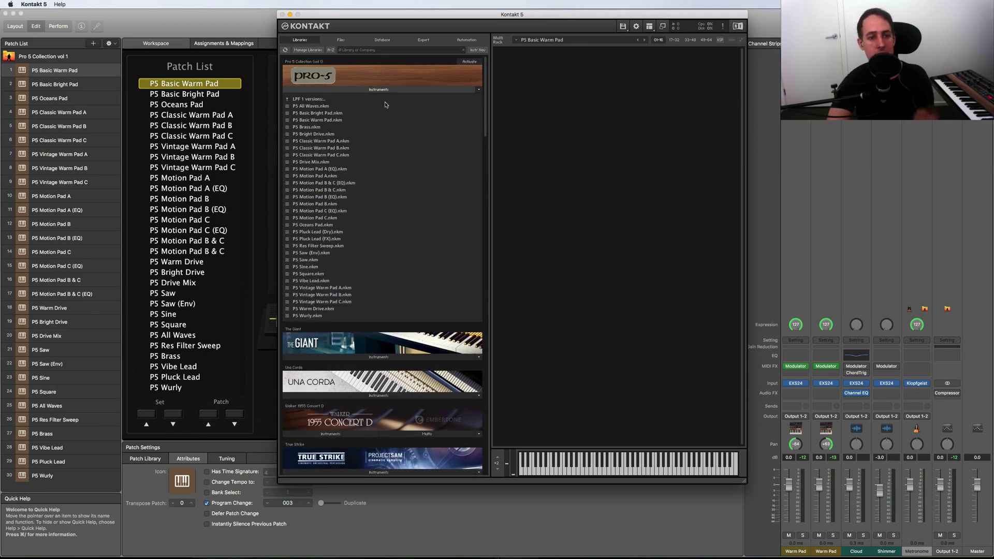
double_click(327, 140)
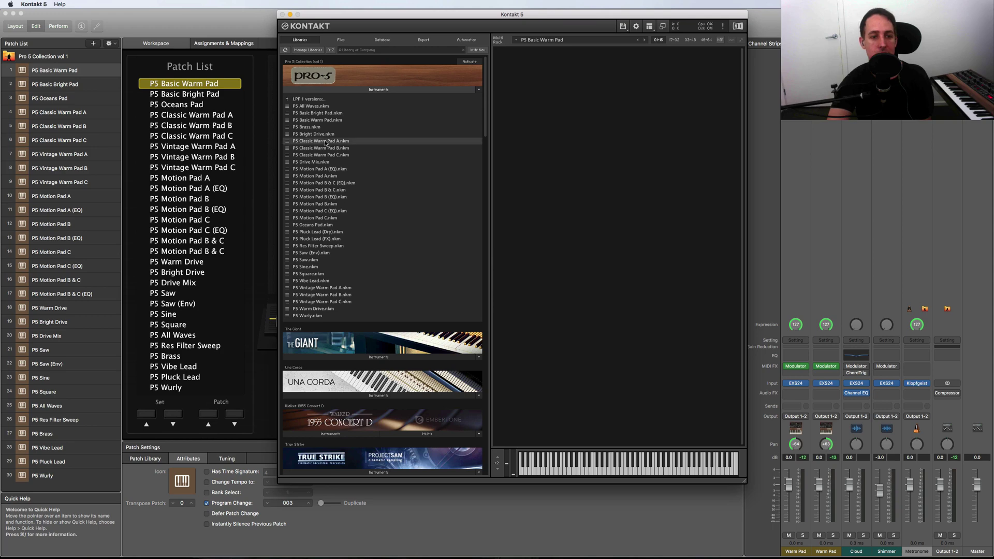
click(552, 181)
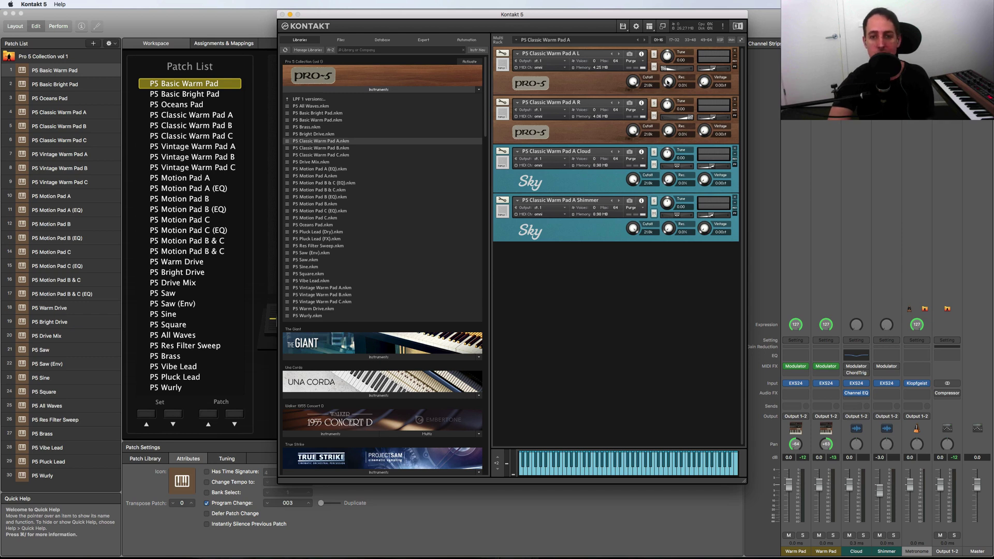
Remove the loaded instruments from the Kontakt rack and collapse the Pro-5 file list
click(735, 51)
click(734, 52)
click(735, 52)
click(735, 52)
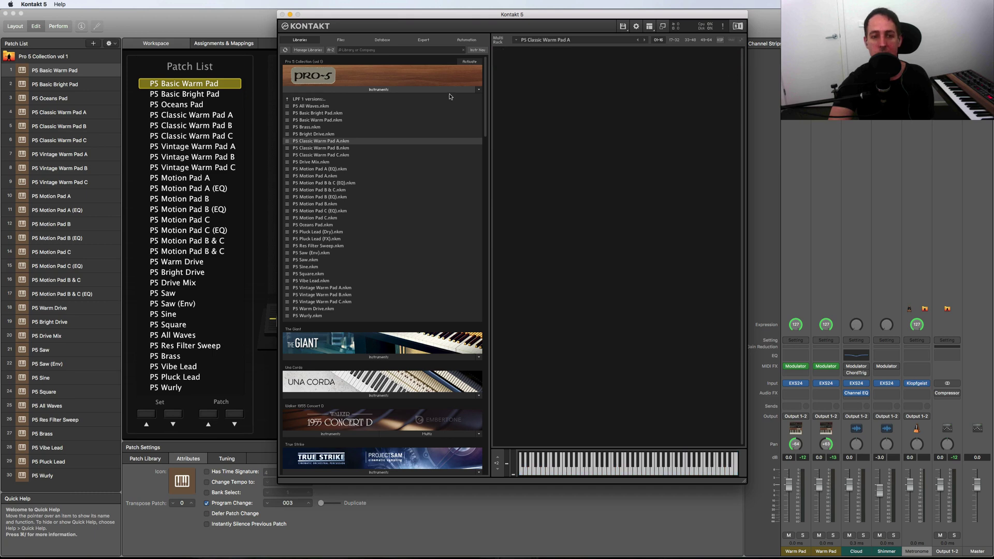
click(374, 91)
click(413, 494)
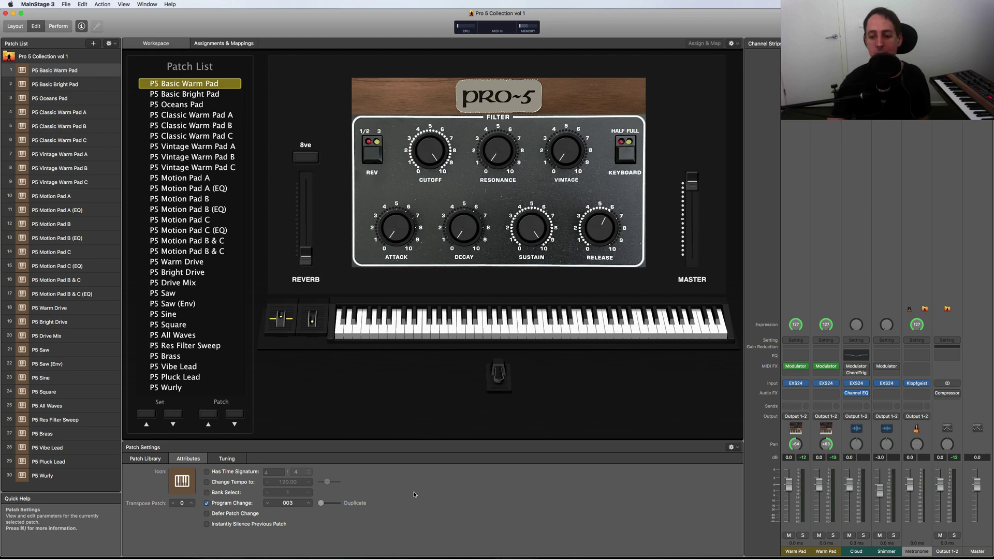
mouse_move(549, 558)
click(901, 544)
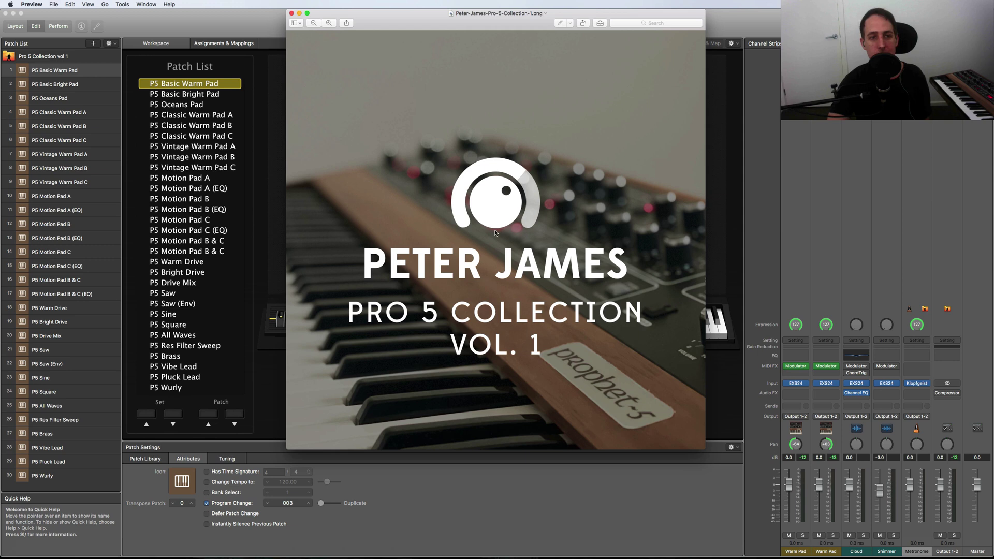
click(300, 14)
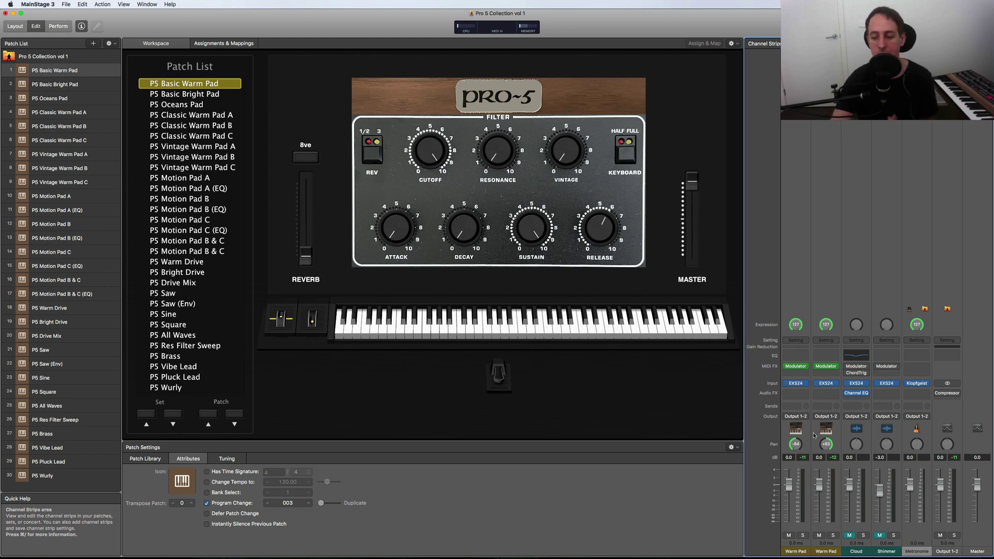
Unmute the Cloud and Shimmer channel strips on the P5 Basic Warm Pad
click(849, 535)
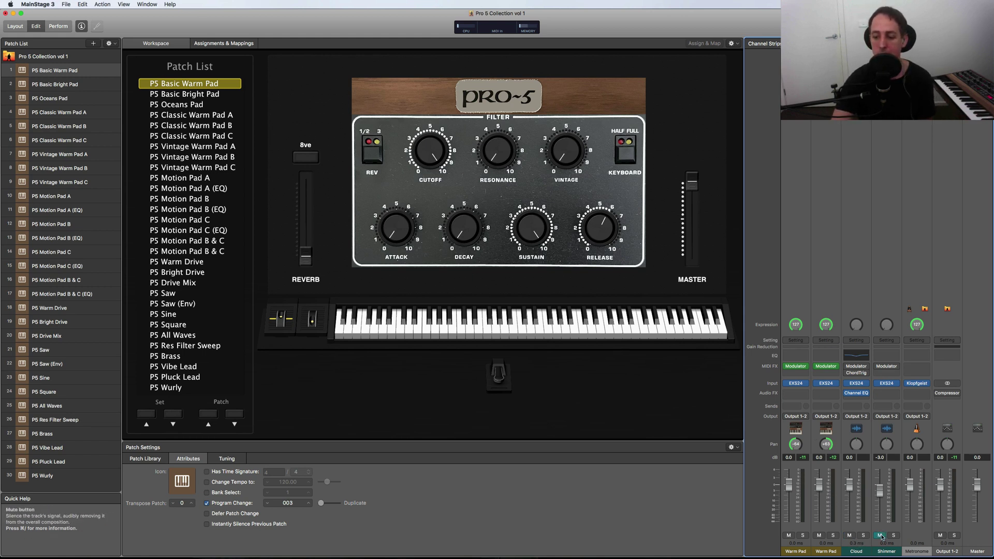
click(880, 535)
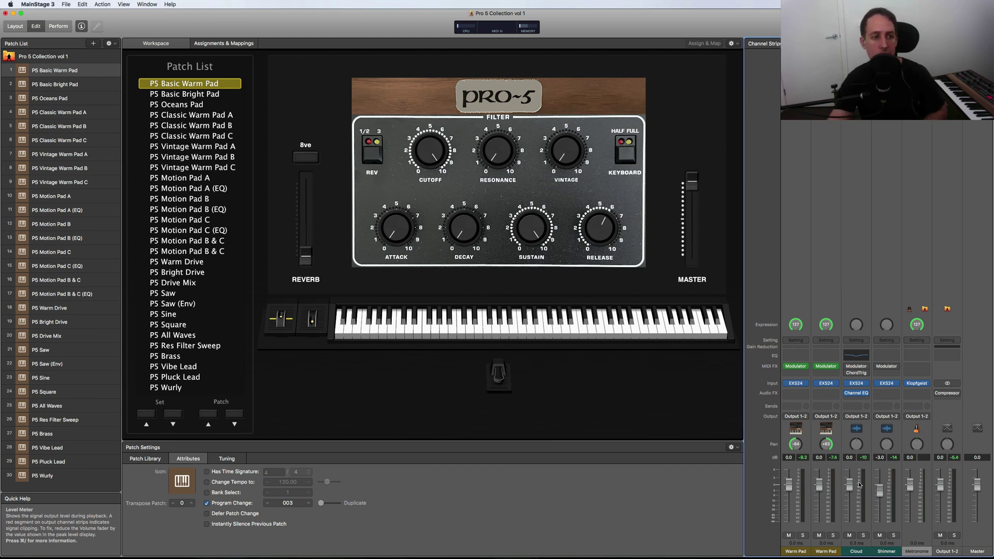
Load P5 Basic Bright Pad and mute the second Bright Pad, Cloud and Shimmer strips
click(77, 85)
click(77, 86)
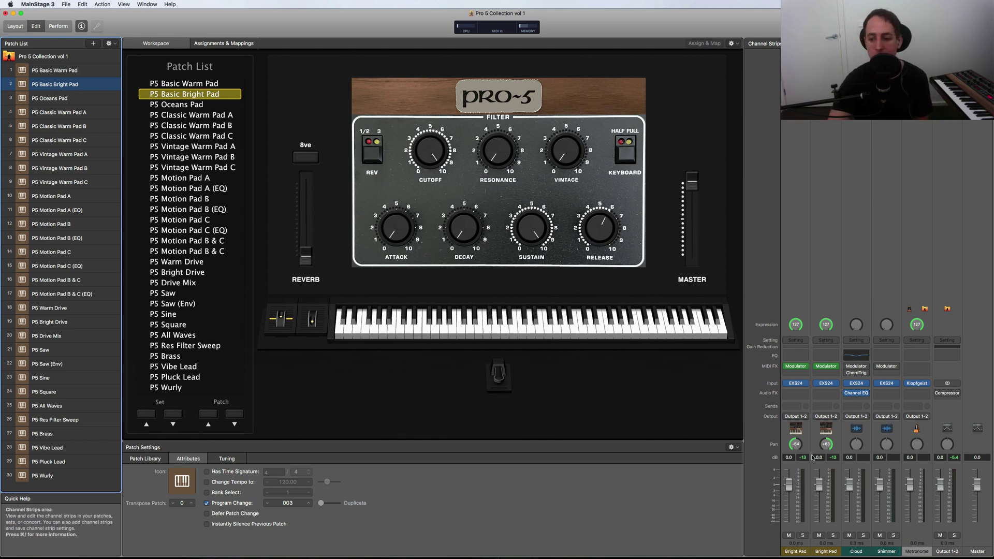
click(795, 445)
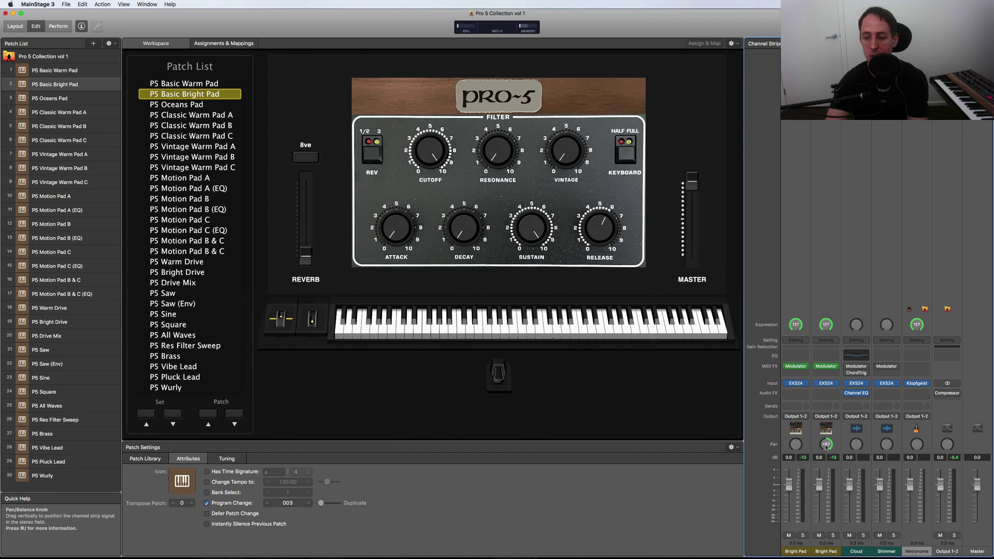
click(819, 535)
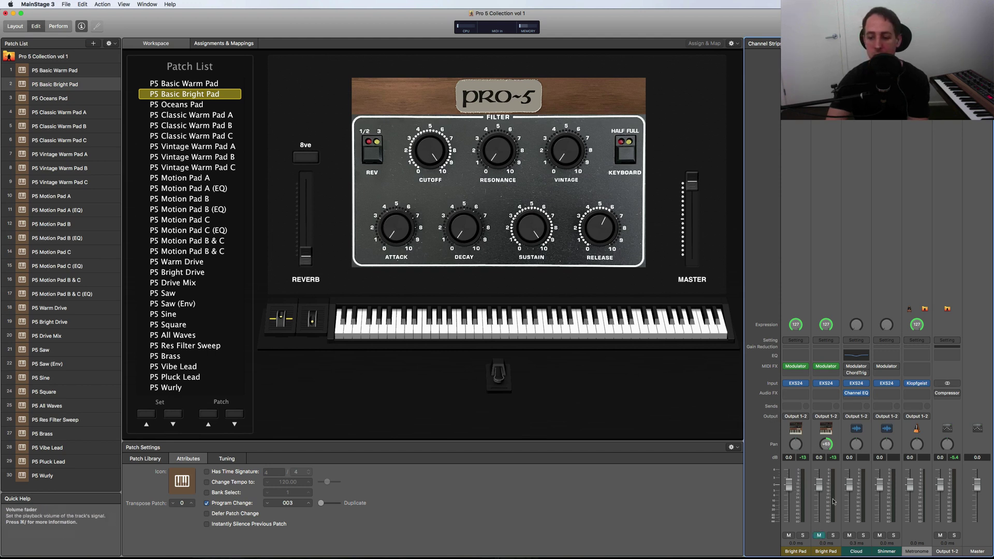
click(849, 535)
click(879, 535)
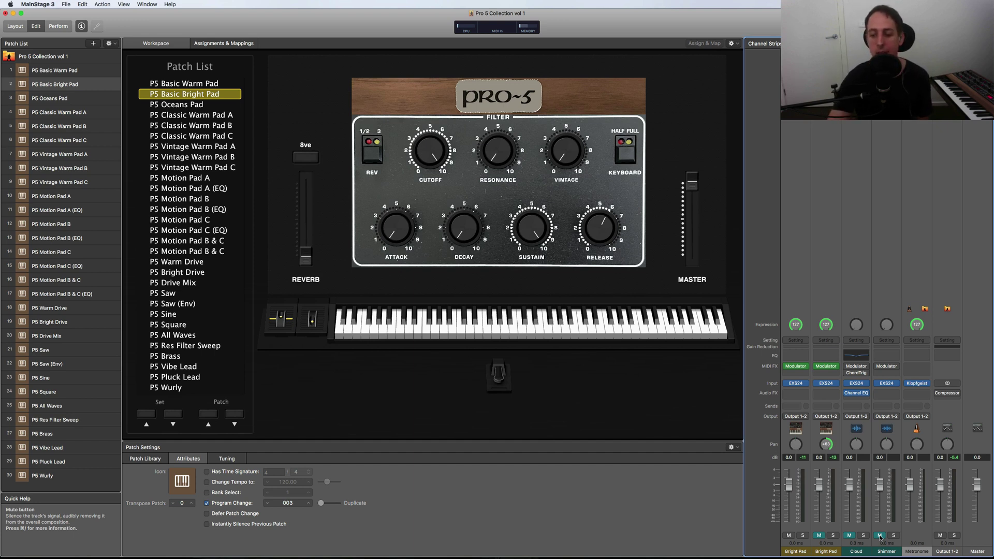
Unmute the second Bright Pad channel strip, leaving Cloud and Shimmer muted
click(819, 535)
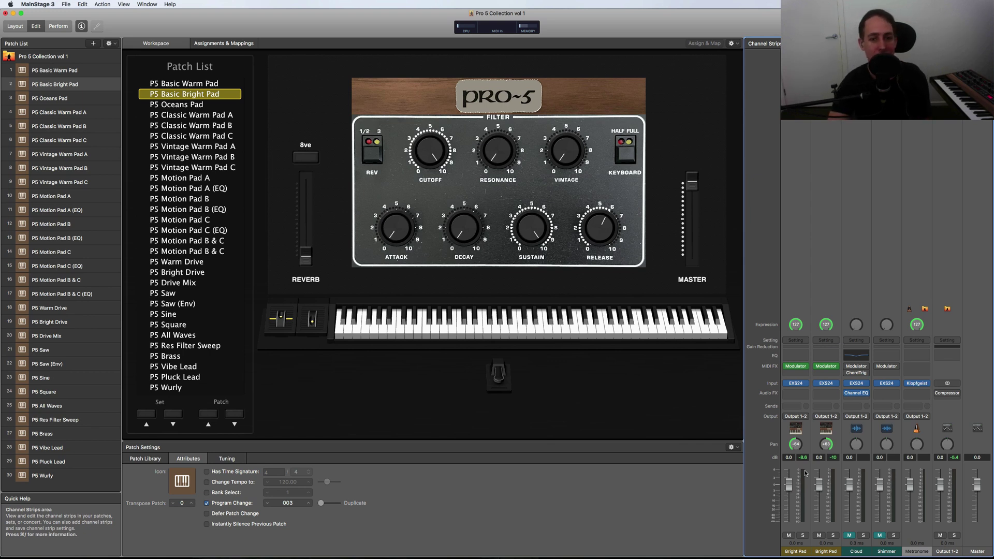
Select P5 Oceans Pad, row 3 of the Patch List
click(66, 103)
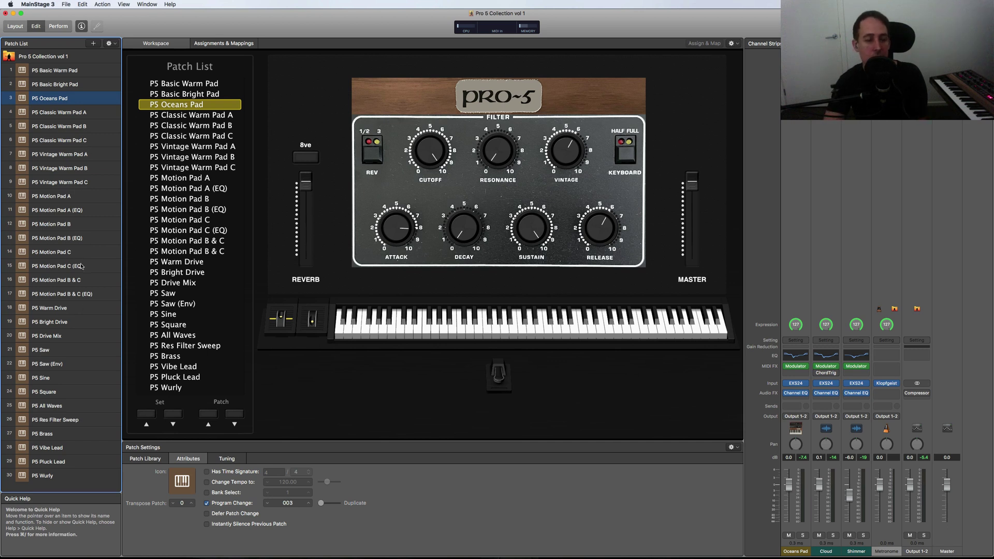
Step through P5 Motion Pad A, A (EQ) and B, ending on P5 Motion Pad B (EQ)
click(57, 195)
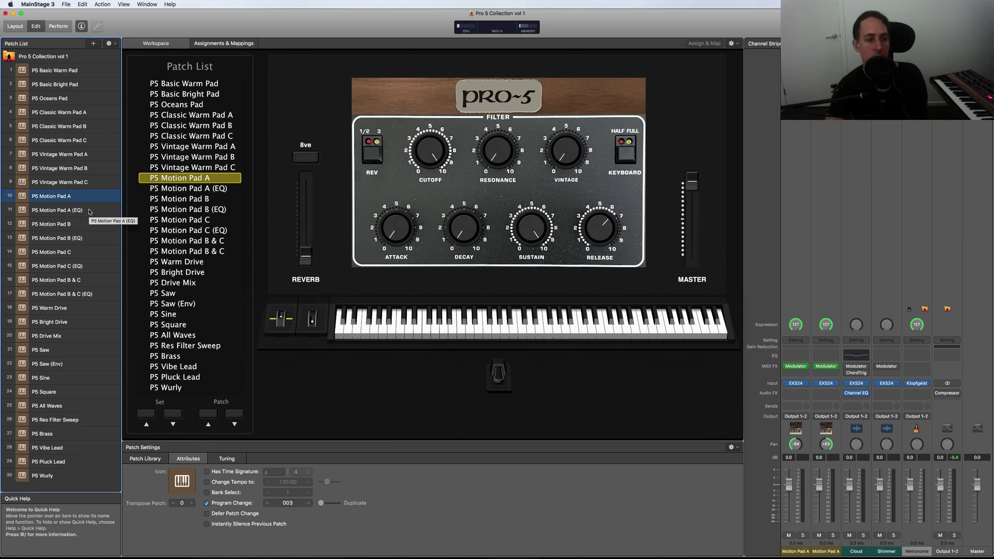
click(90, 210)
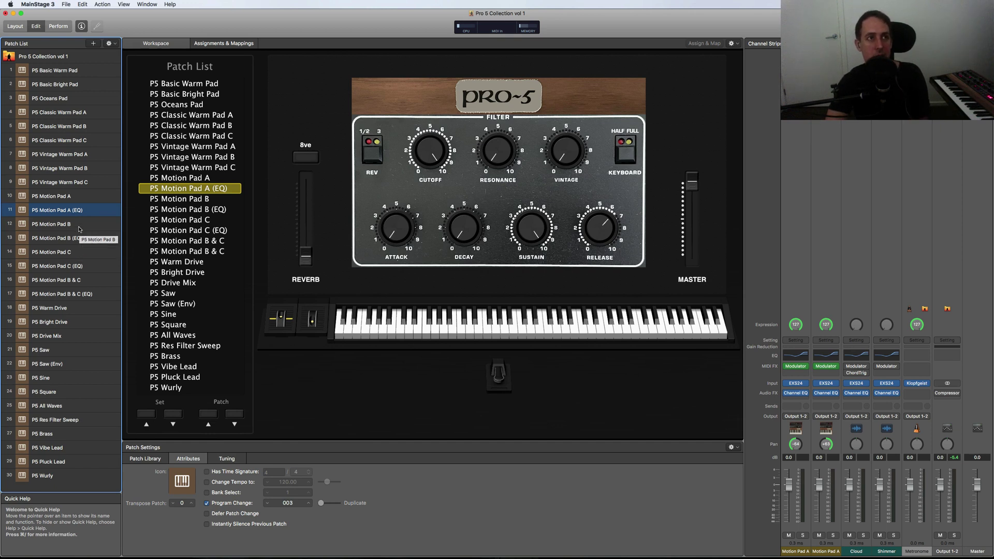
click(79, 226)
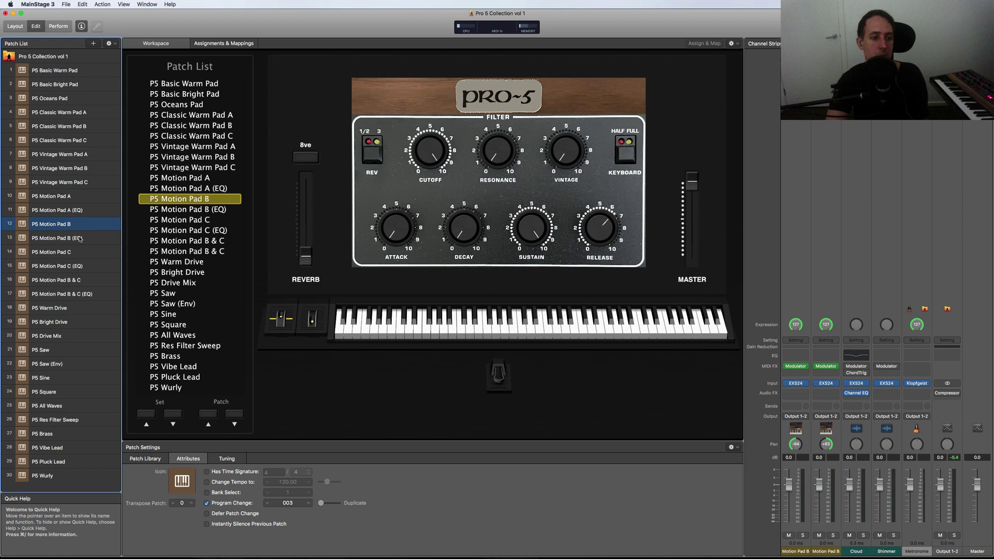
click(80, 238)
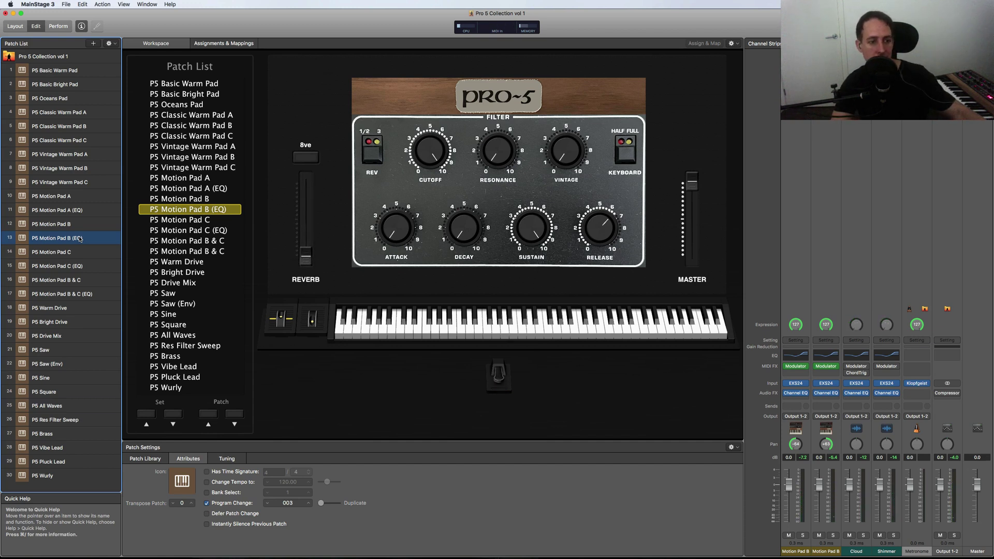
Select P5 All Waves in the Patch List to load its Saw and Sine layers
click(59, 406)
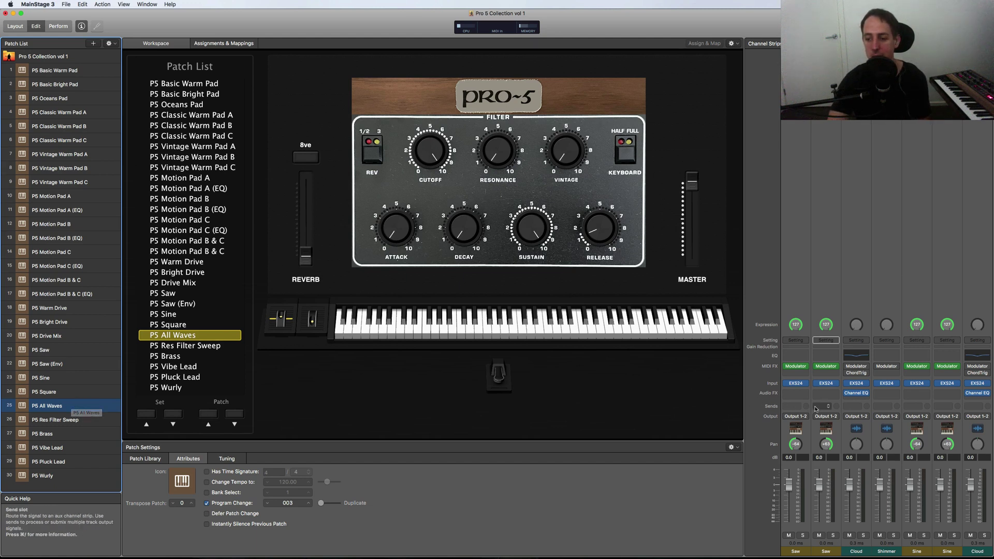
scroll(815, 408, right, 5)
scroll(815, 408, left, 5)
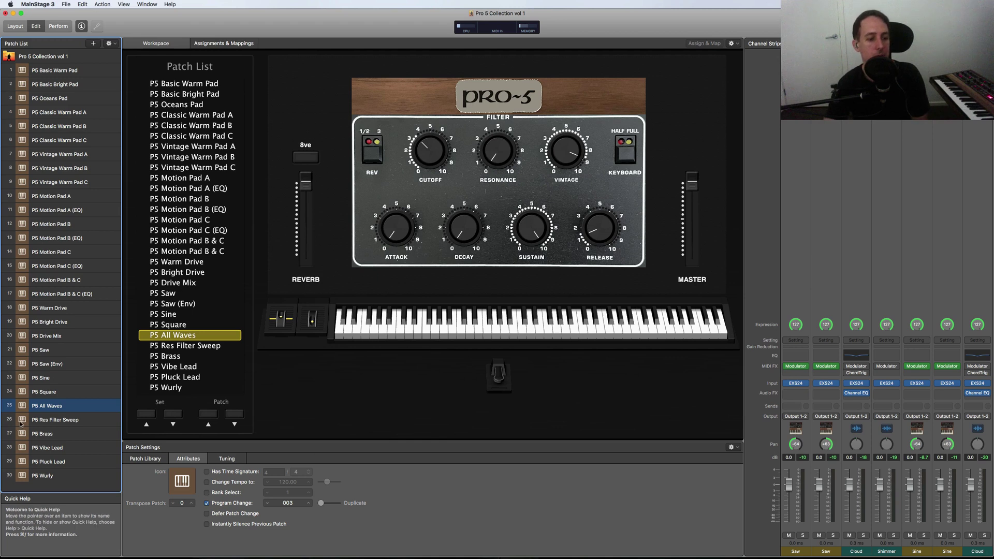
Select P5 Res Filter Sweep, row 26 of the Patch List
click(50, 421)
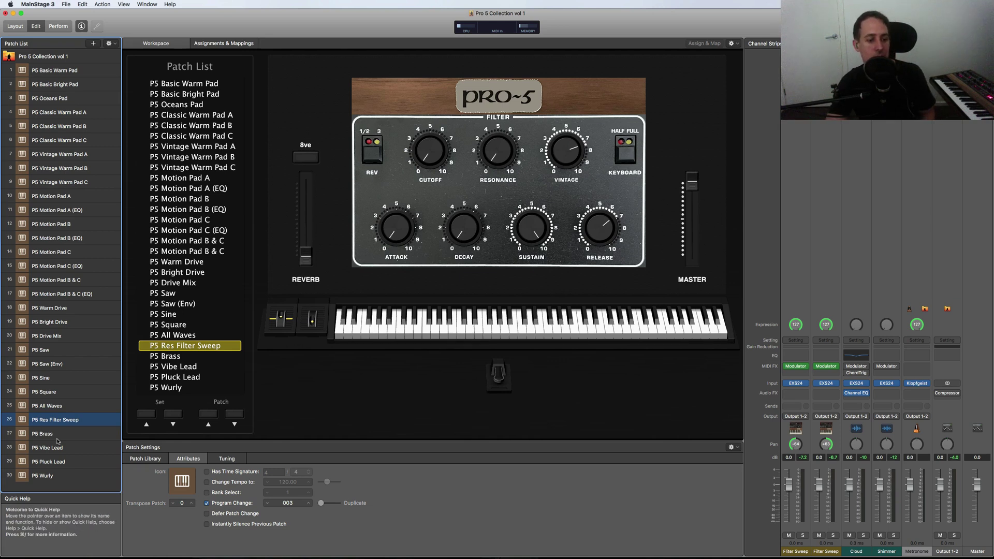
Select P5 Vibe Lead, row 28 of the Patch List
click(70, 451)
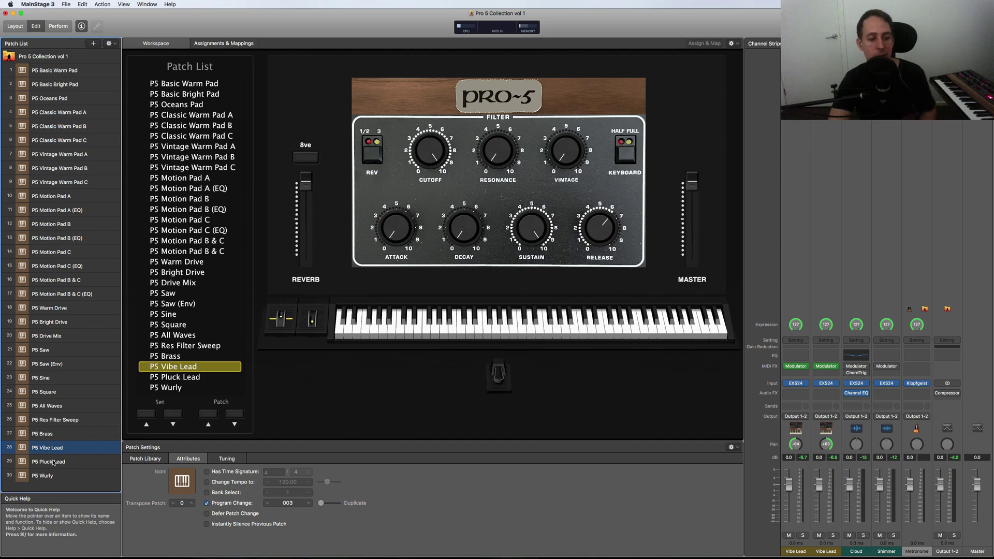
Select P5 Pluck Lead, row 29 of the Patch List
click(54, 462)
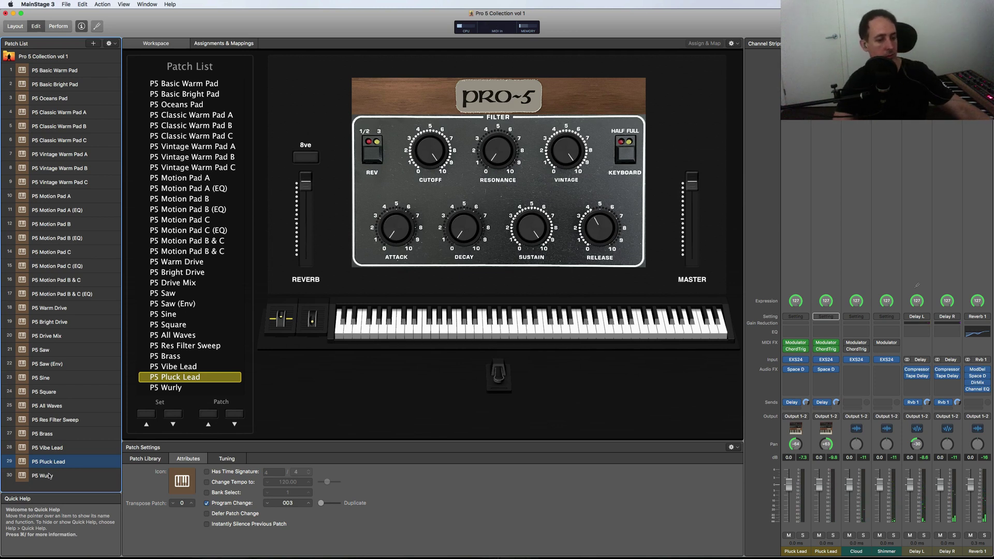
Load patch 30, P5 Wurly, with its two Wurly strips plus Cloud and Shimmer
click(76, 476)
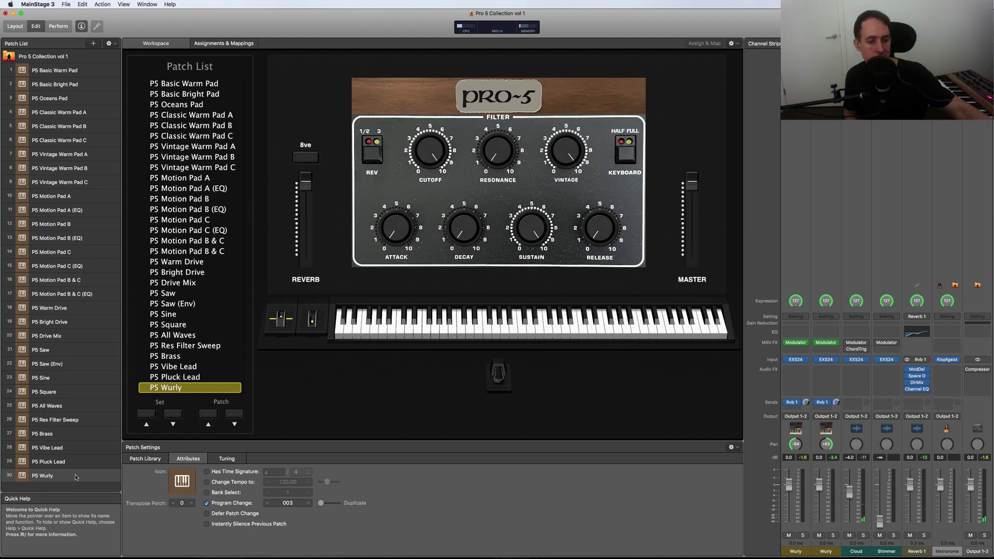
Load patch 22, P5 Saw (Env), layering two Saw (Env) strips with Cloud and Shimmer
click(67, 365)
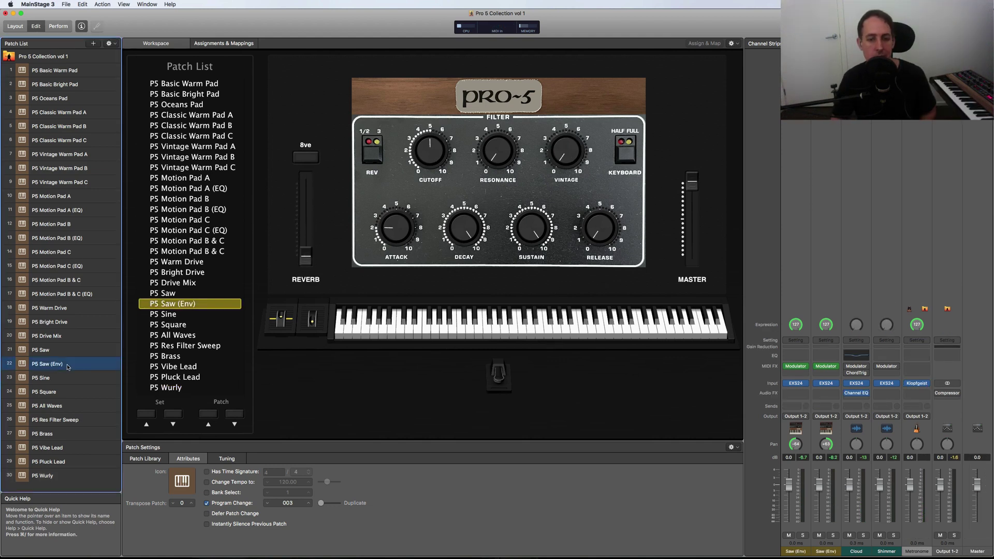